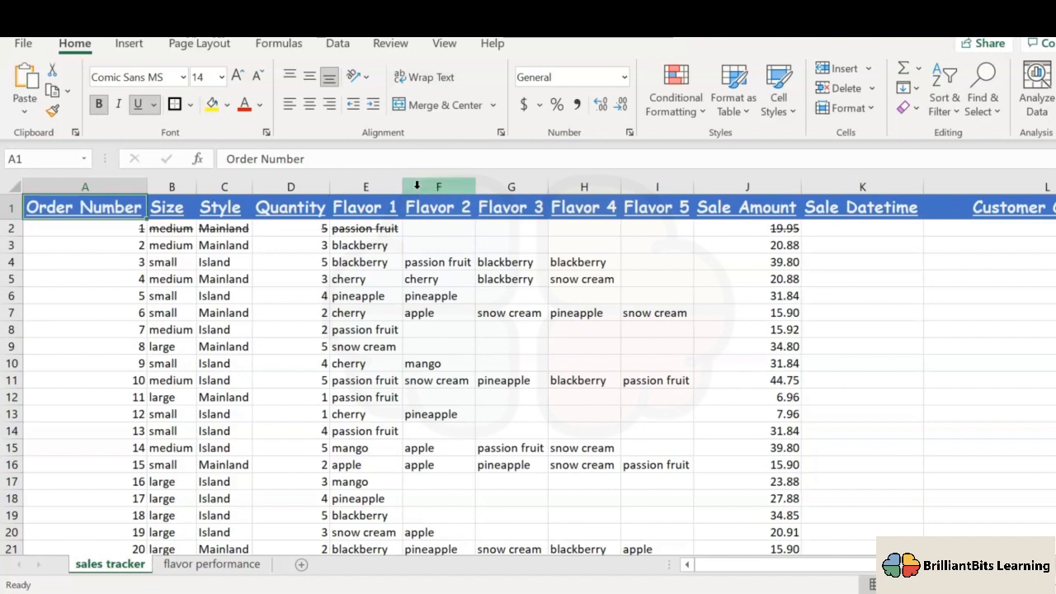
Turn on filtering for the header row of the sales tracker table
left_click(351, 48)
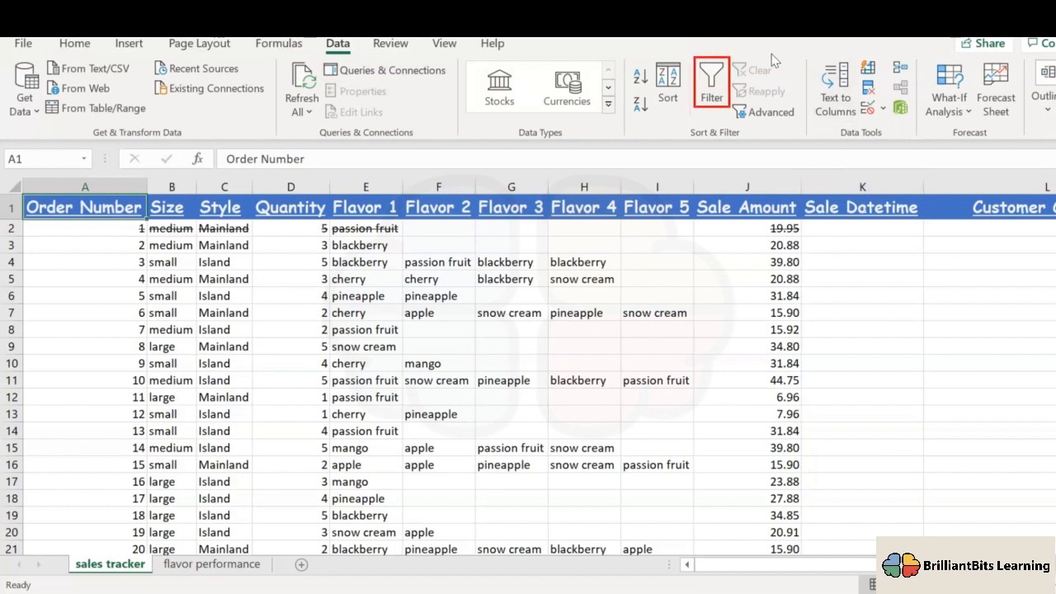
left_click(715, 76)
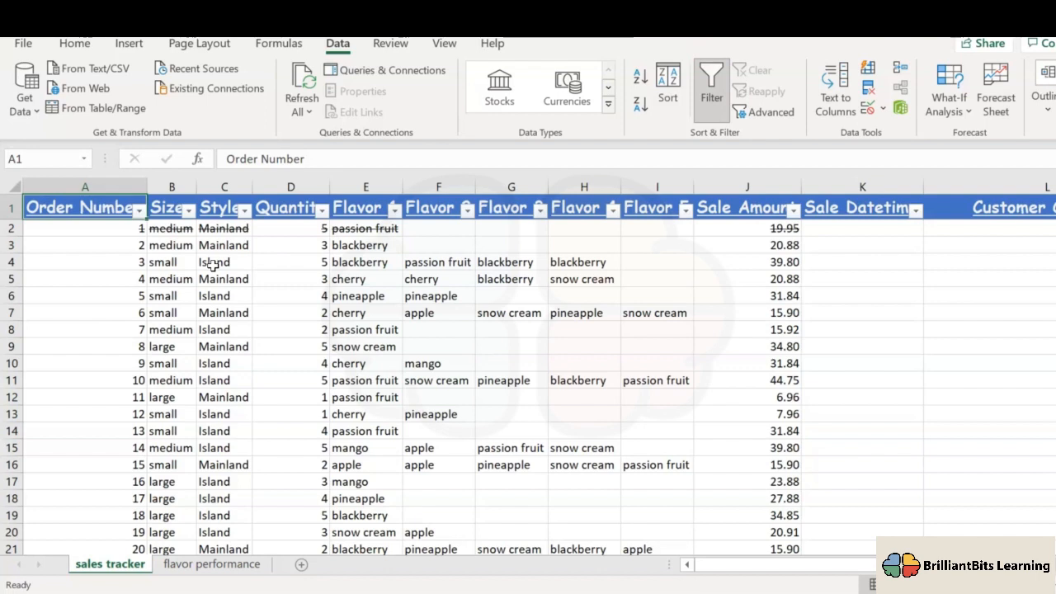
Filter the Order Number column to exclude only the order in row 3, and clear that filter again
left_click(139, 210)
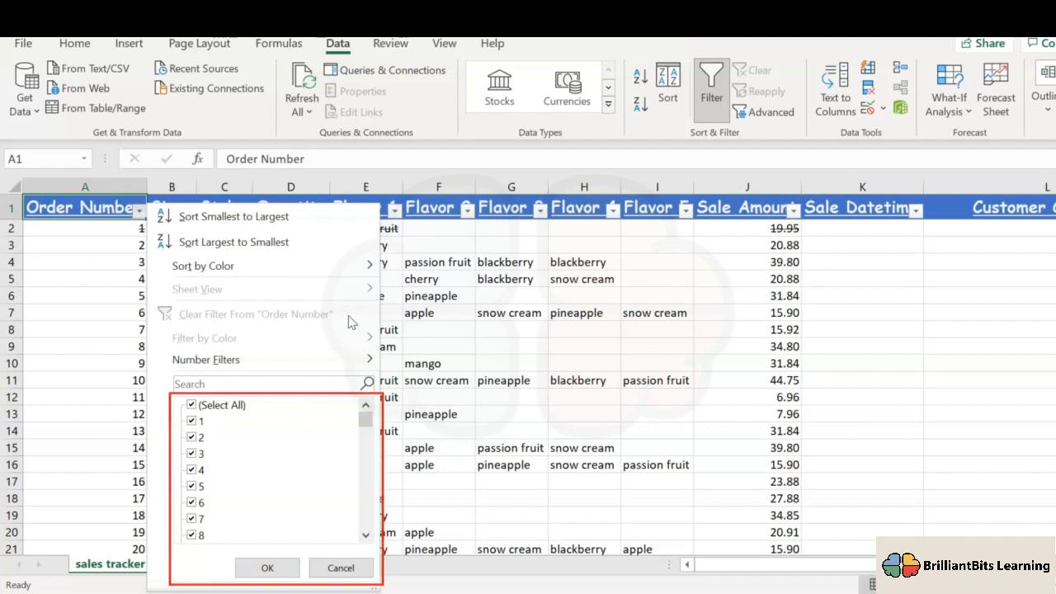
mouse_move(366, 415)
left_mouse_down()
mouse_move(366, 491)
mouse_move(365, 415)
left_mouse_up()
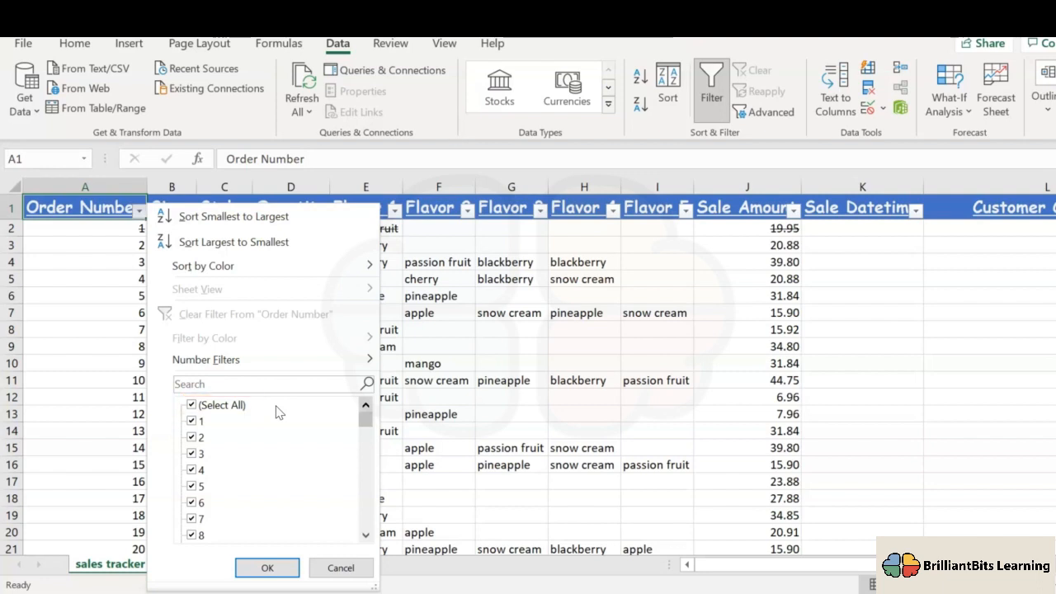
left_click(199, 438)
left_click(267, 569)
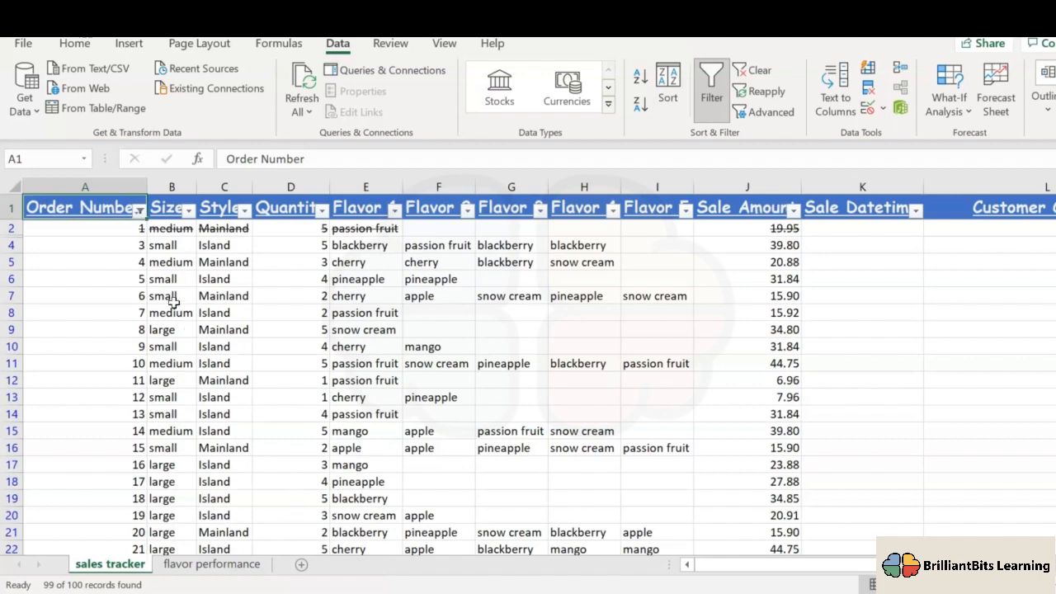
left_click(124, 244)
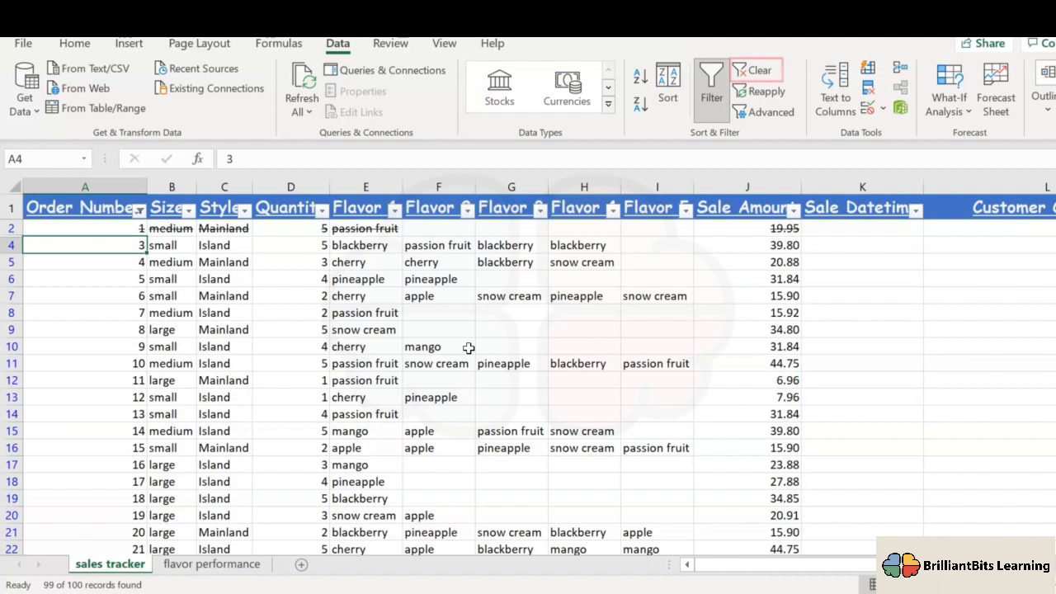
left_click(760, 71)
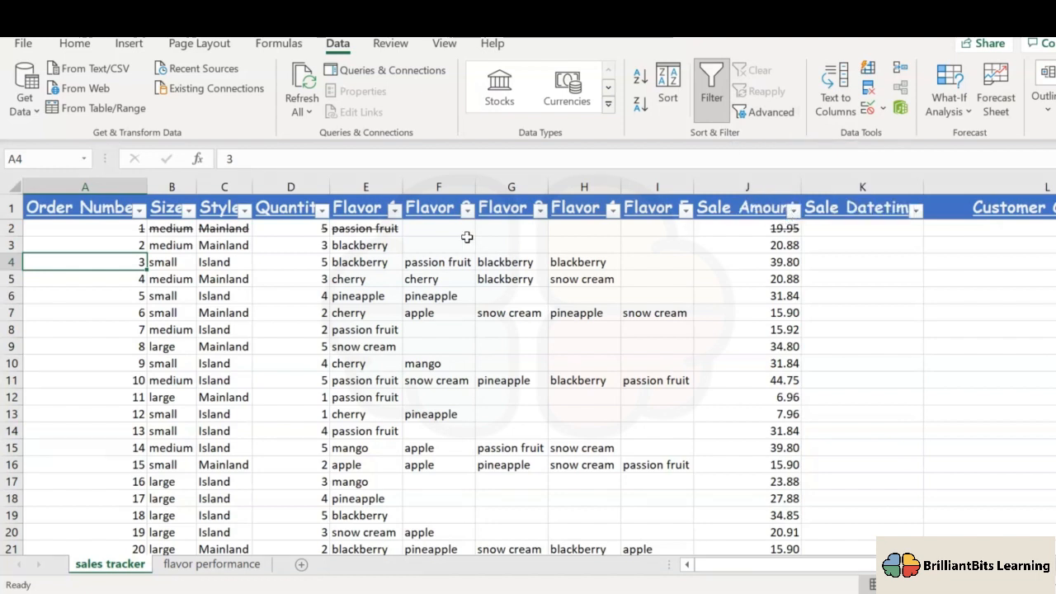
Filter the Order Number column to show only the three orders in rows 43, 45 and 56
left_click(140, 210)
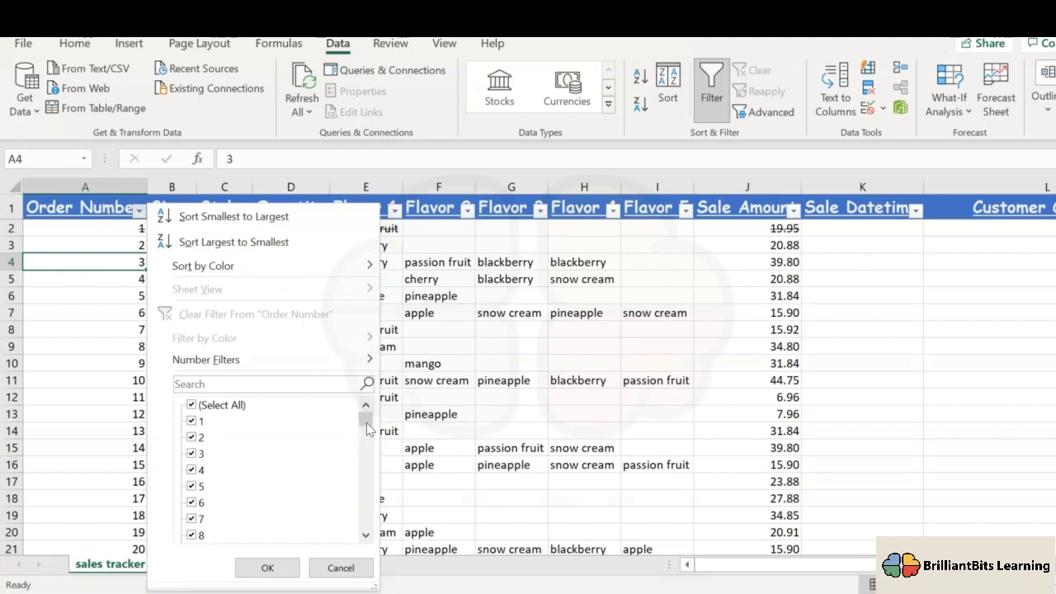
left_click_drag(368, 427, 365, 454)
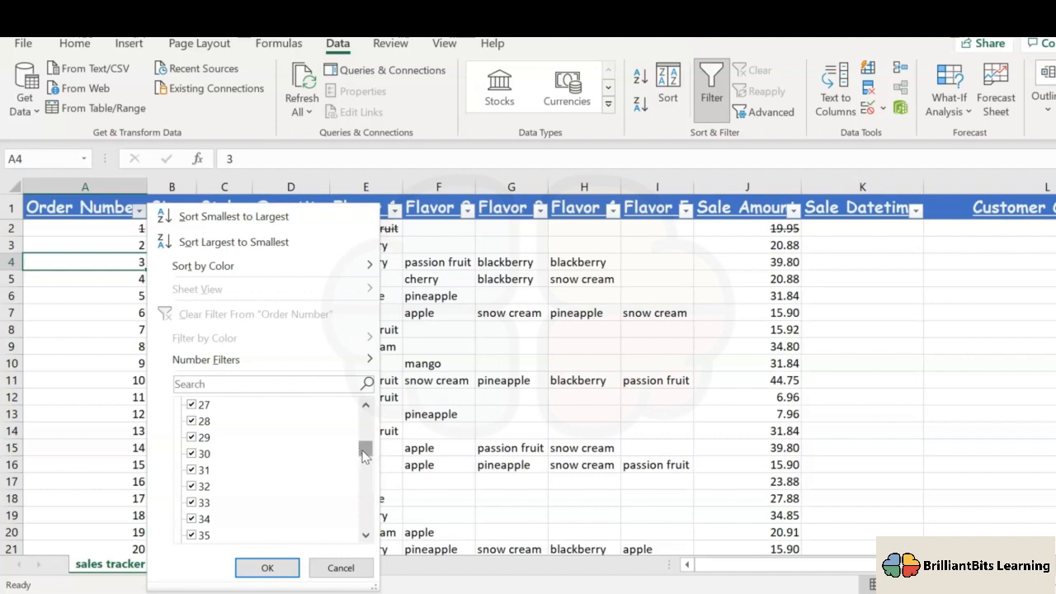
left_click_drag(366, 450, 366, 419)
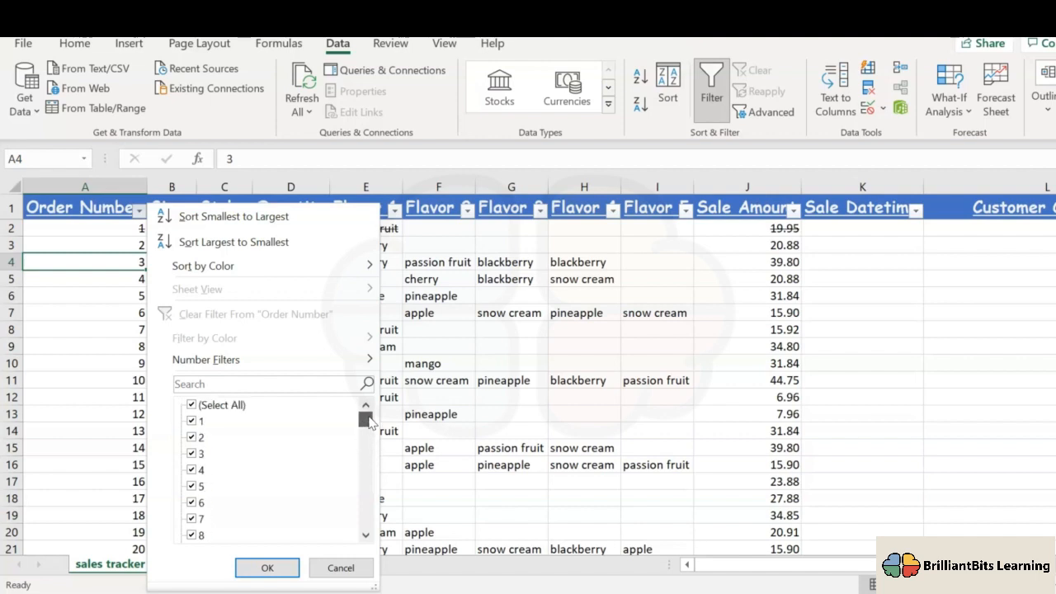
left_click(193, 406)
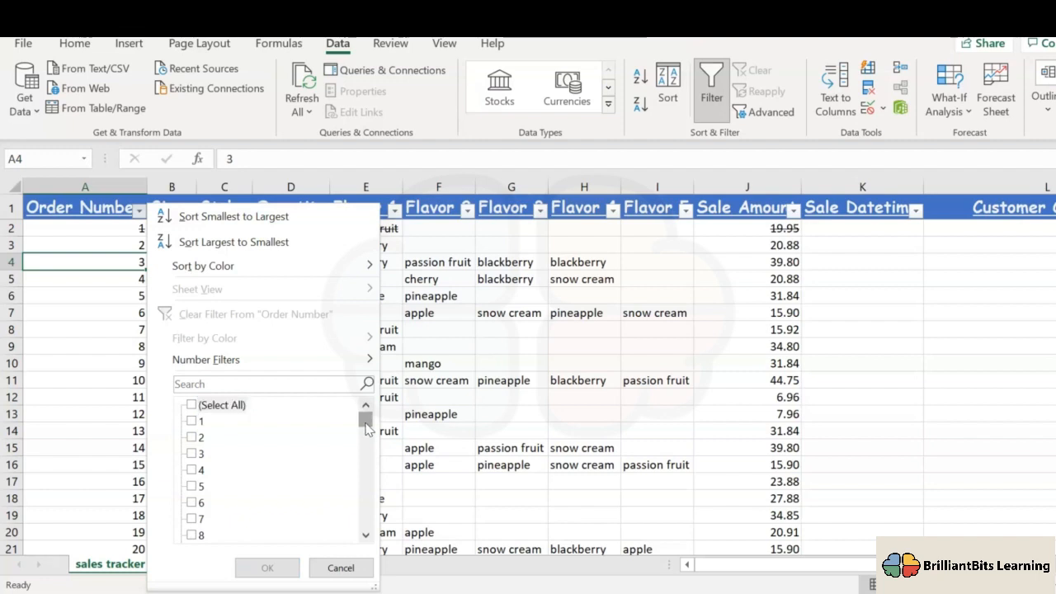
mouse_move(366, 423)
left_mouse_down()
mouse_move(359, 500)
mouse_move(360, 410)
left_mouse_up()
left_click_drag(365, 420, 370, 466)
left_click(191, 487)
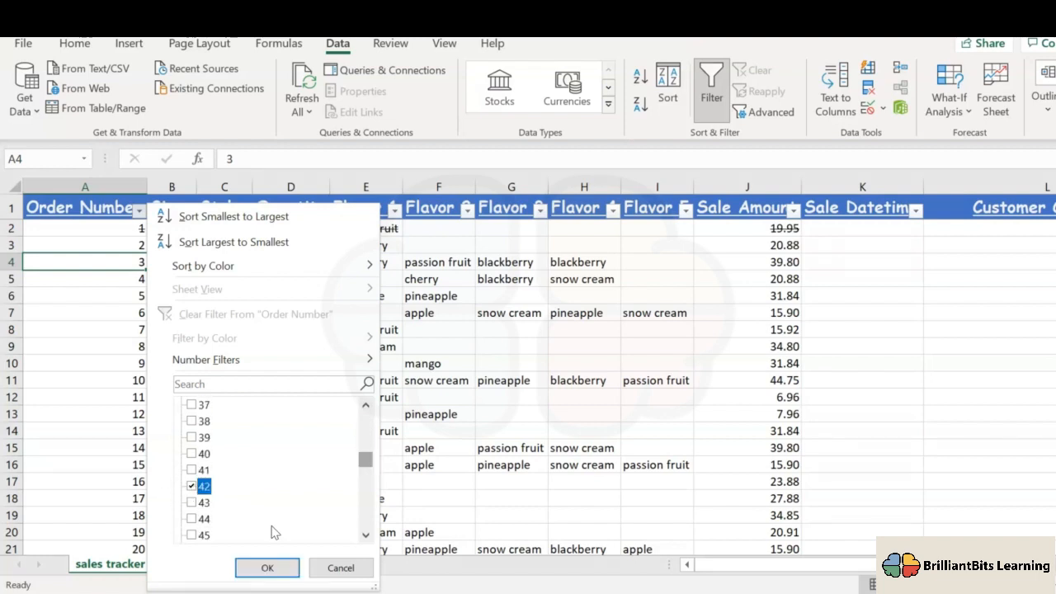
left_click(191, 518)
left_click_drag(365, 459, 366, 472)
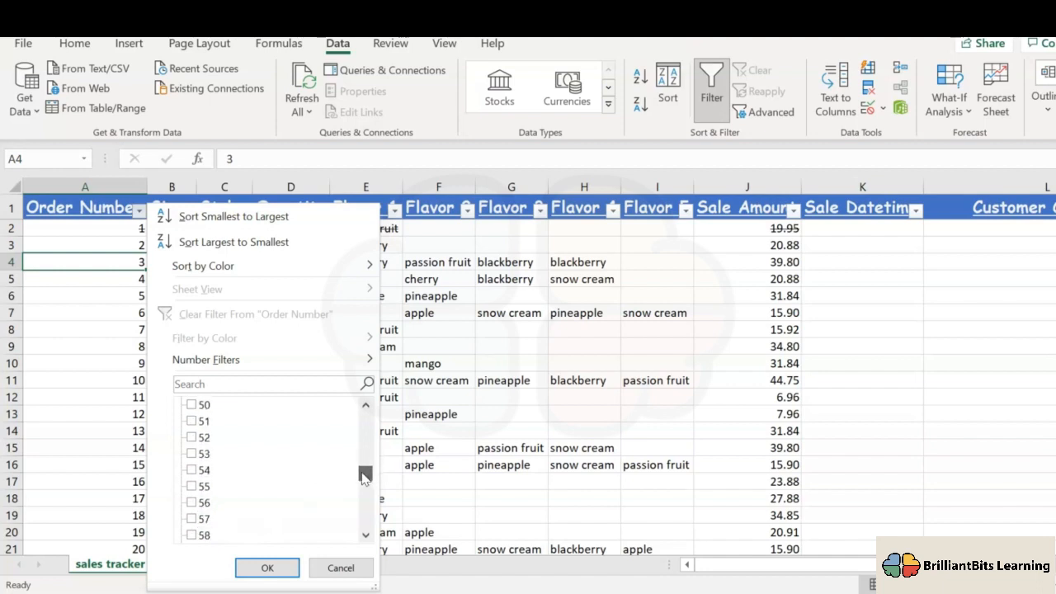
left_click(192, 487)
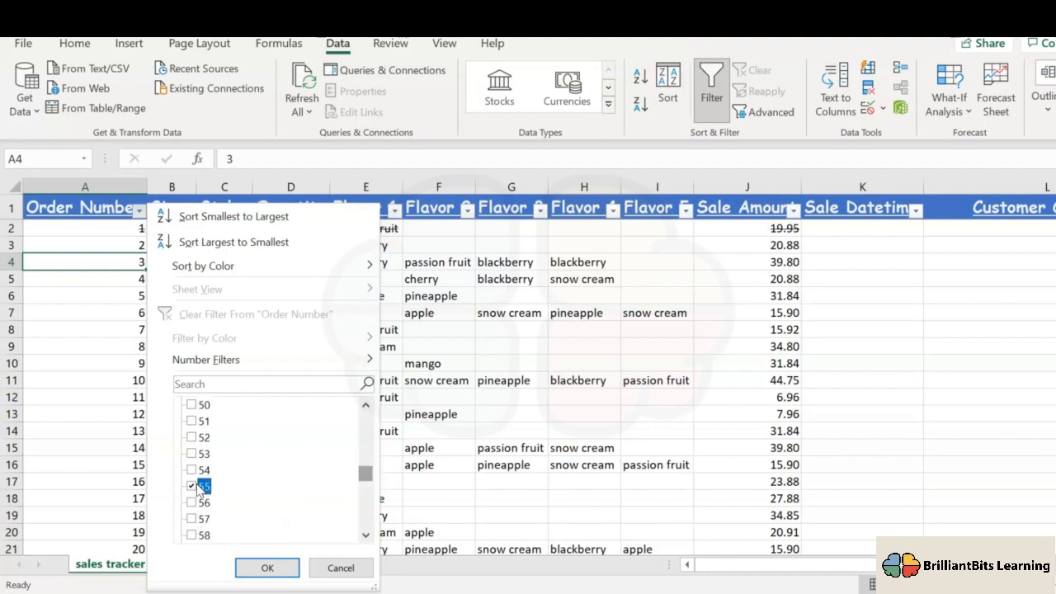
left_click(266, 569)
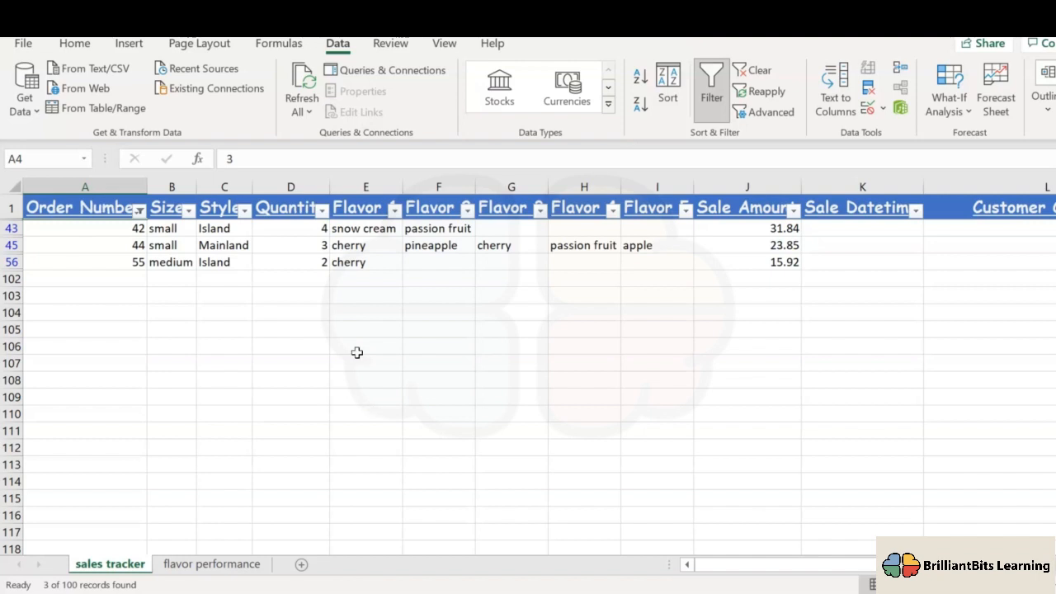
Copy the whole filtered table including its headers and paste it into a new worksheet
left_click(109, 207)
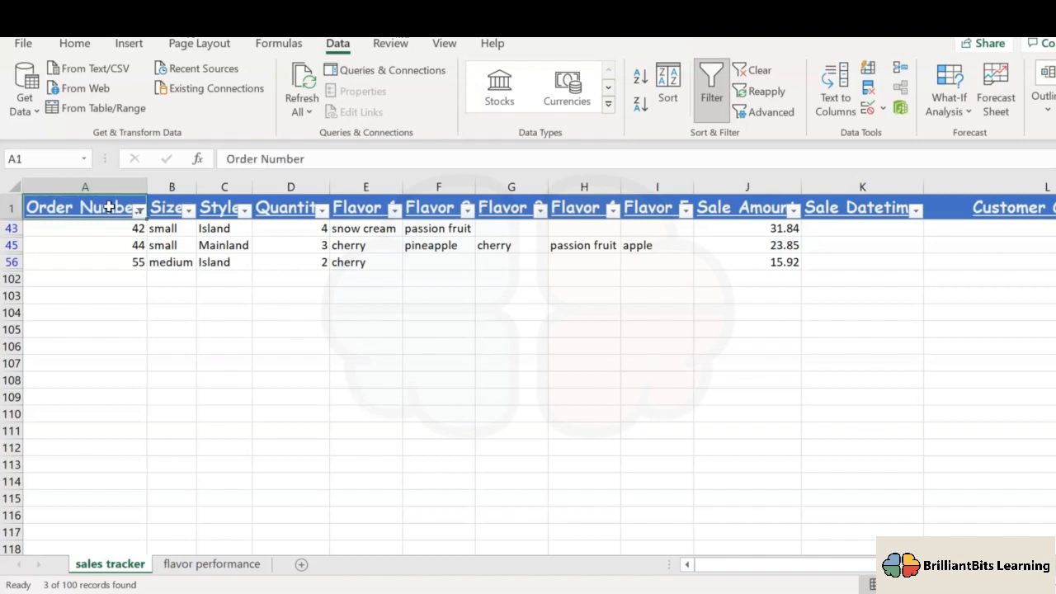
key("ctrl+shift+Right")
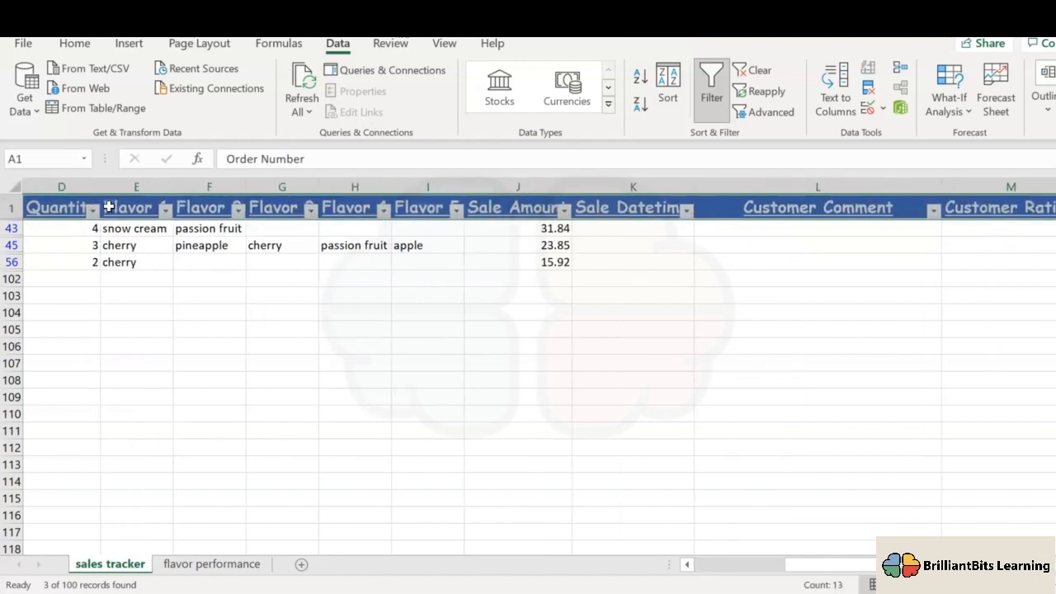
key("ctrl+shift+Down")
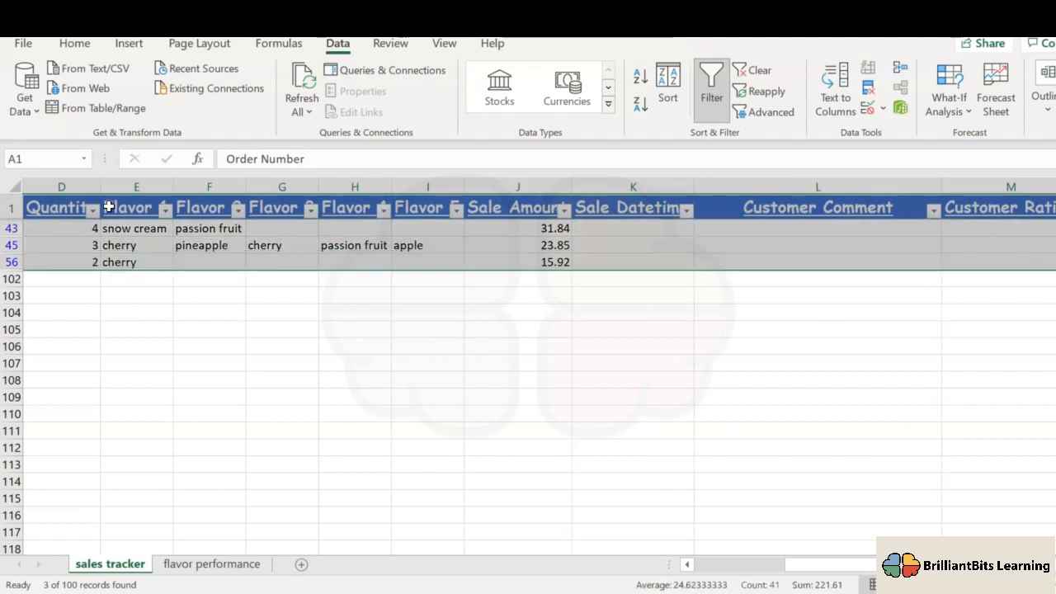
key("ctrl+c")
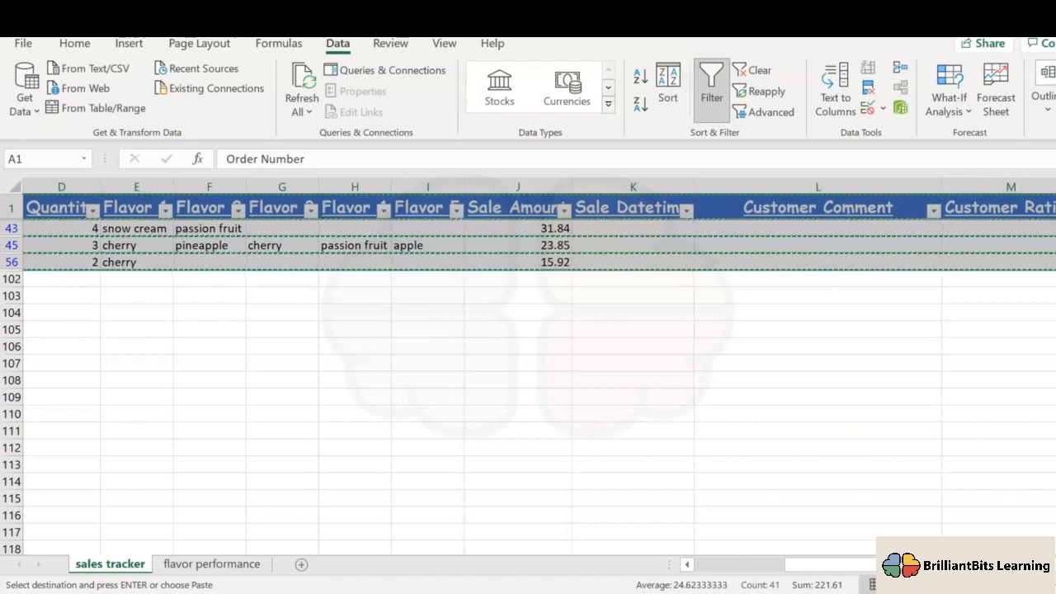
left_click(302, 567)
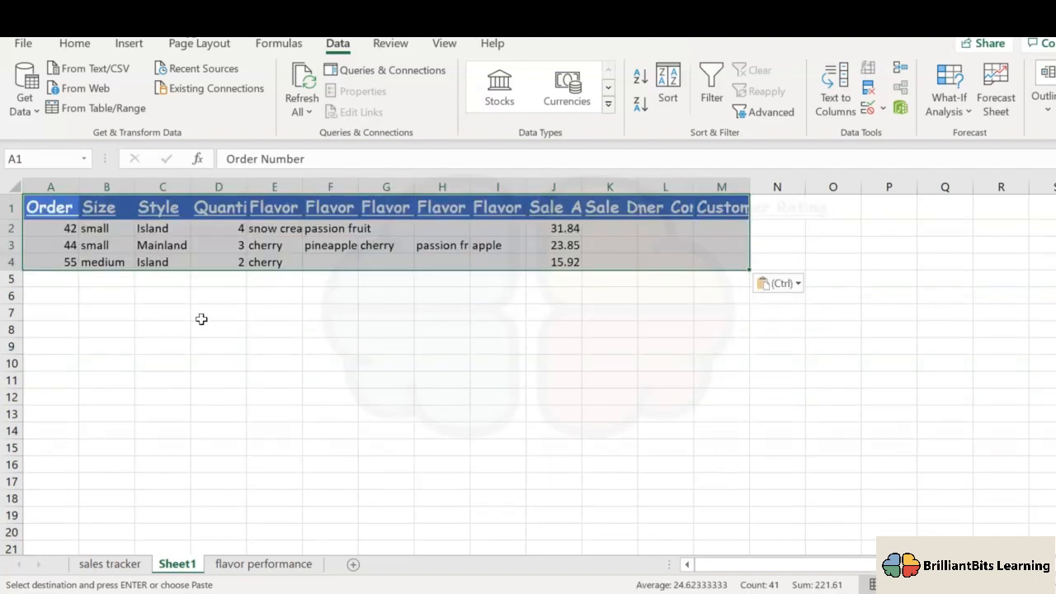
left_click(49, 228)
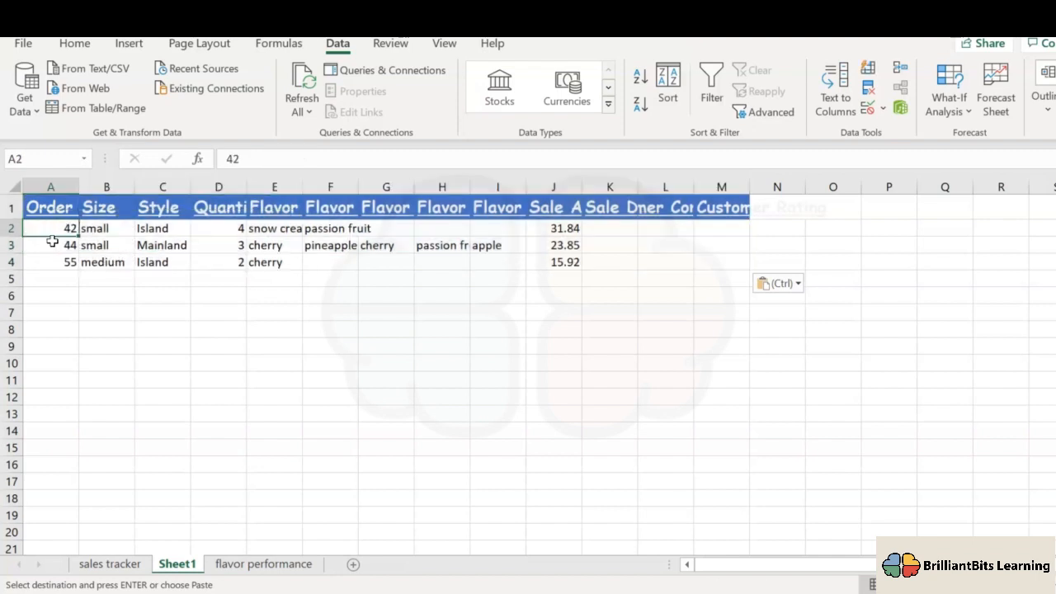
left_click(50, 245)
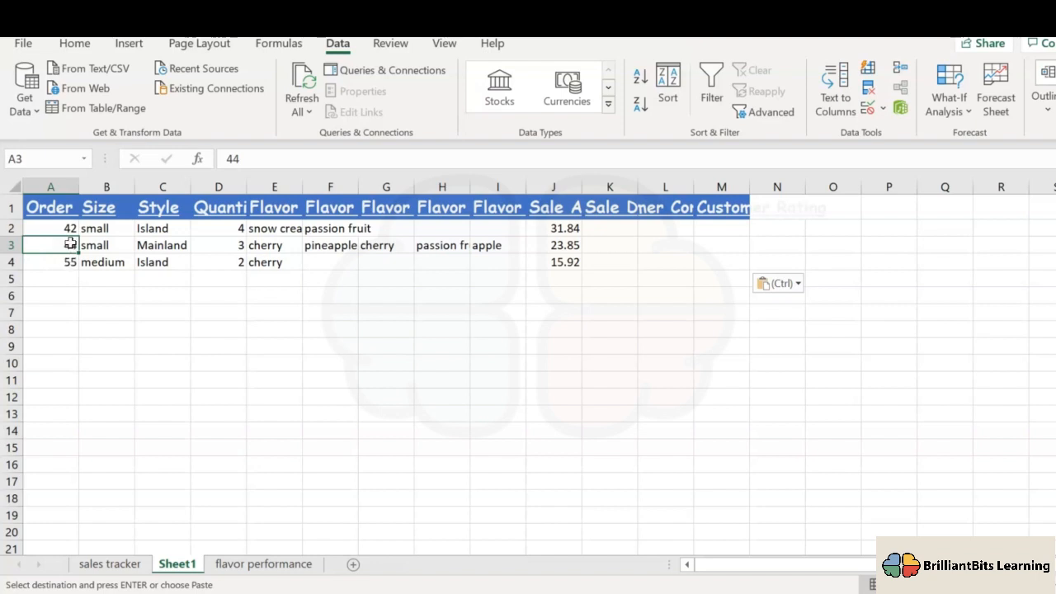
key("Down")
key("Down")
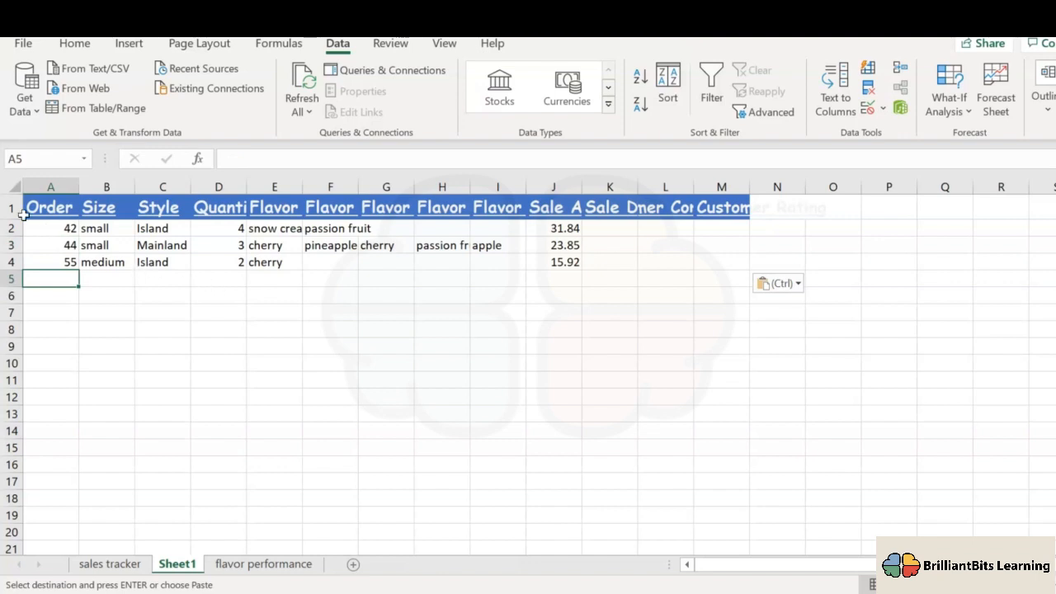
Autofit the width of all columns on Sheet1 to their contents
left_click(17, 182)
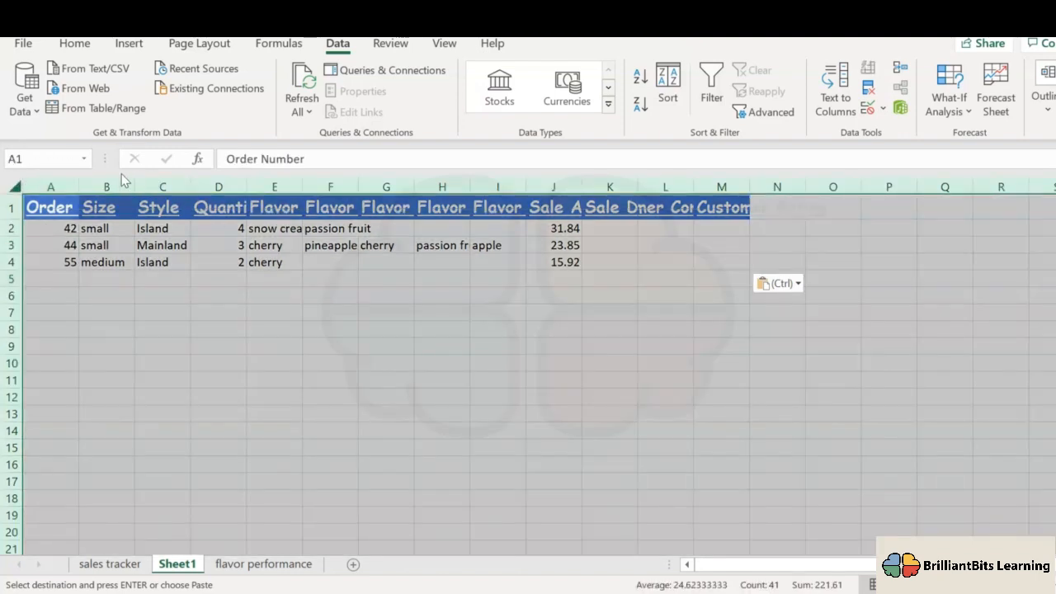
double_click(78, 182)
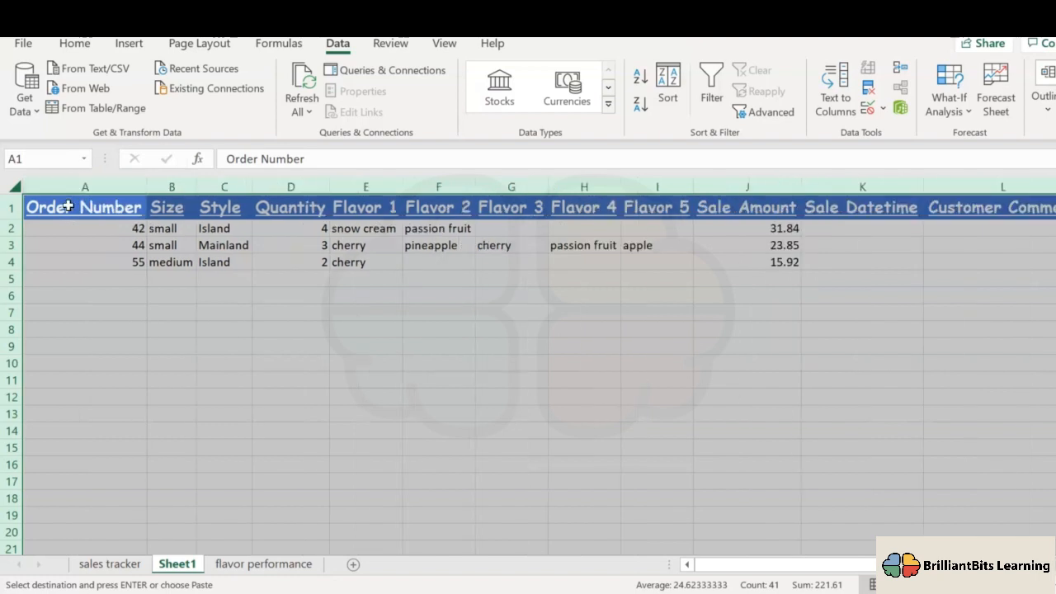
left_click(68, 206)
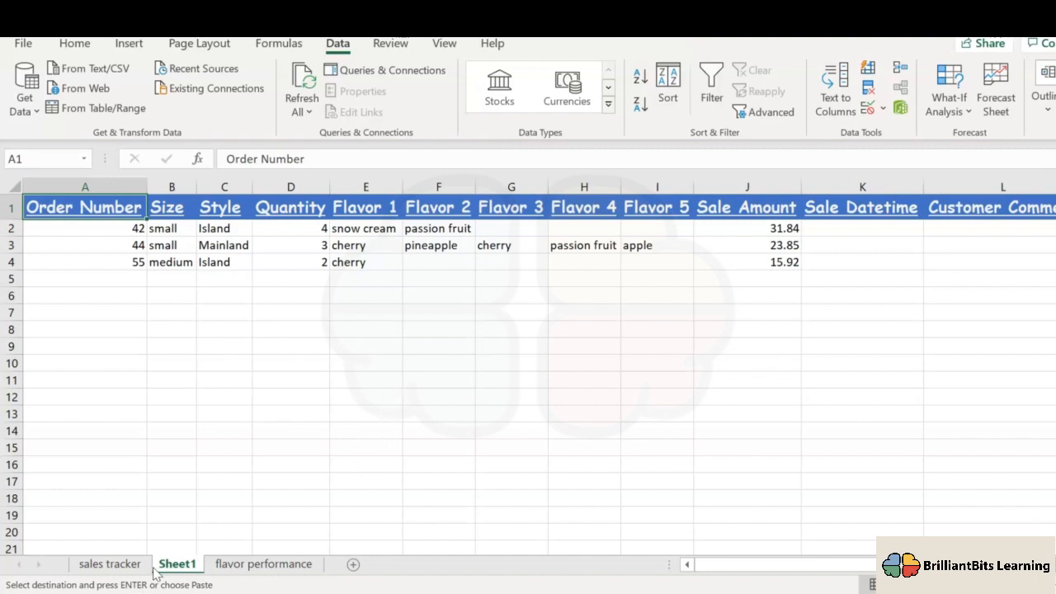
Return to the sales tracker sheet, cancel the copy selection and clear the Order Number filter
left_click(116, 566)
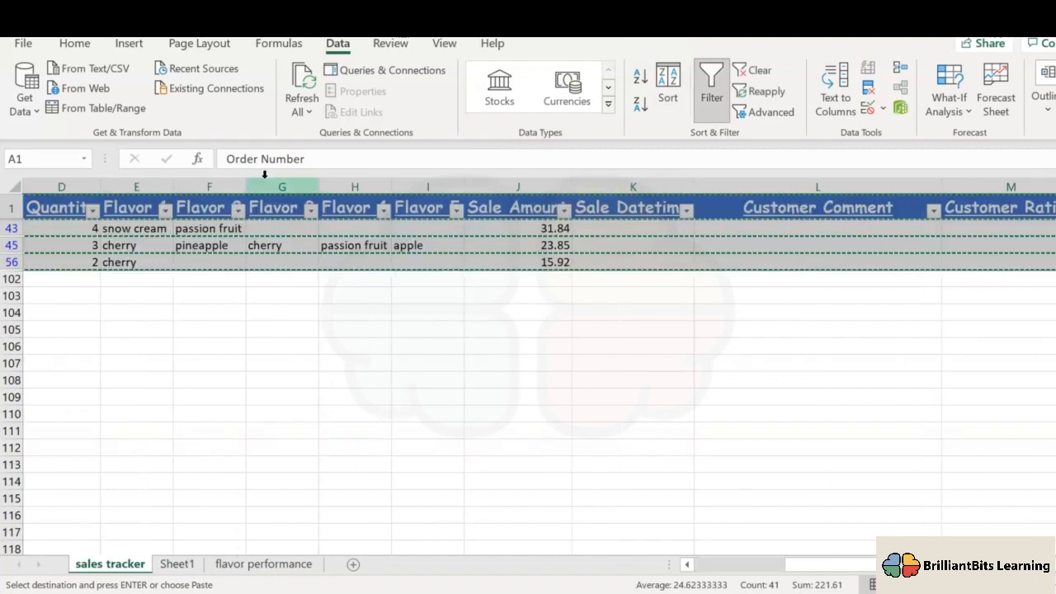
key("Escape")
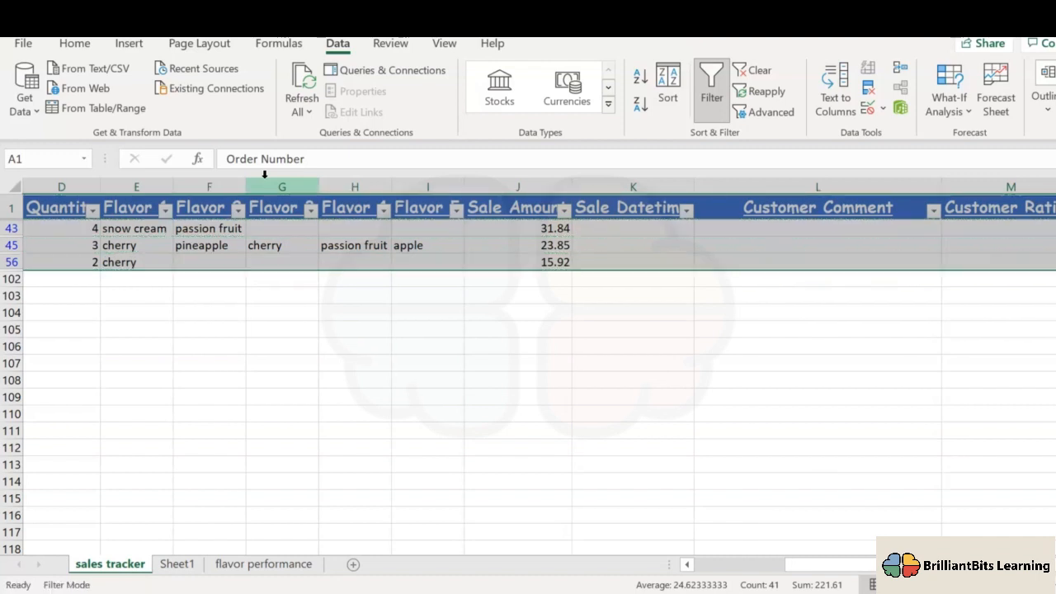
left_click(756, 75)
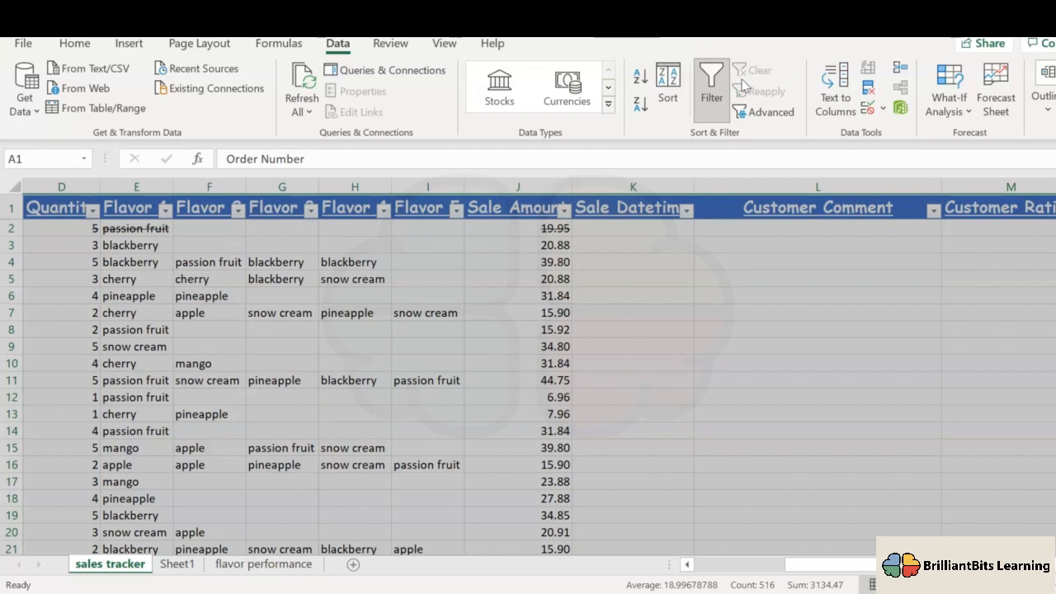
Autofit the width of all columns on the sales tracker sheet so the full header names fit
left_click(134, 231)
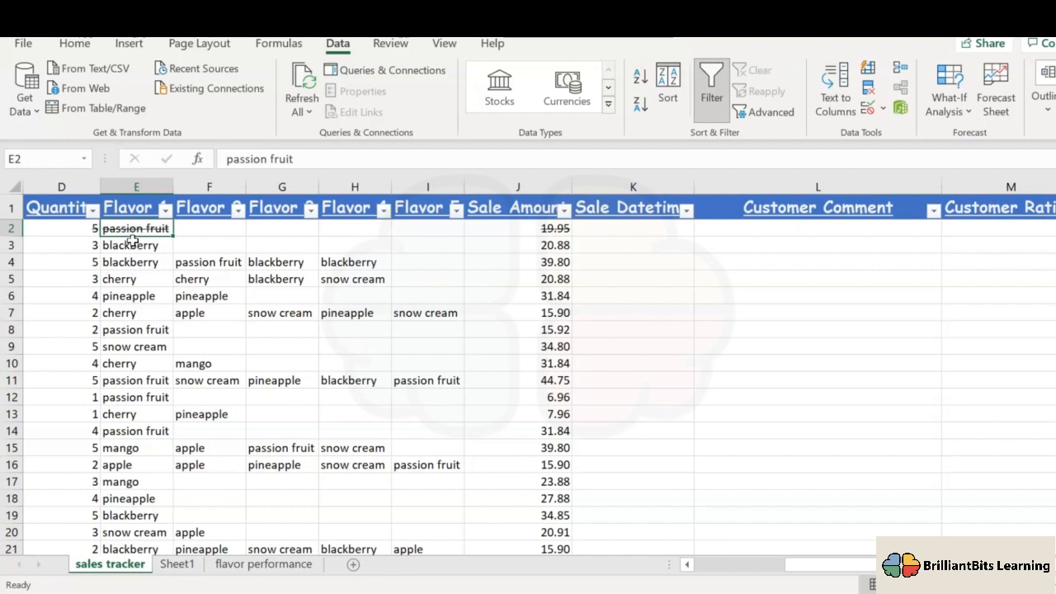
left_click(14, 185)
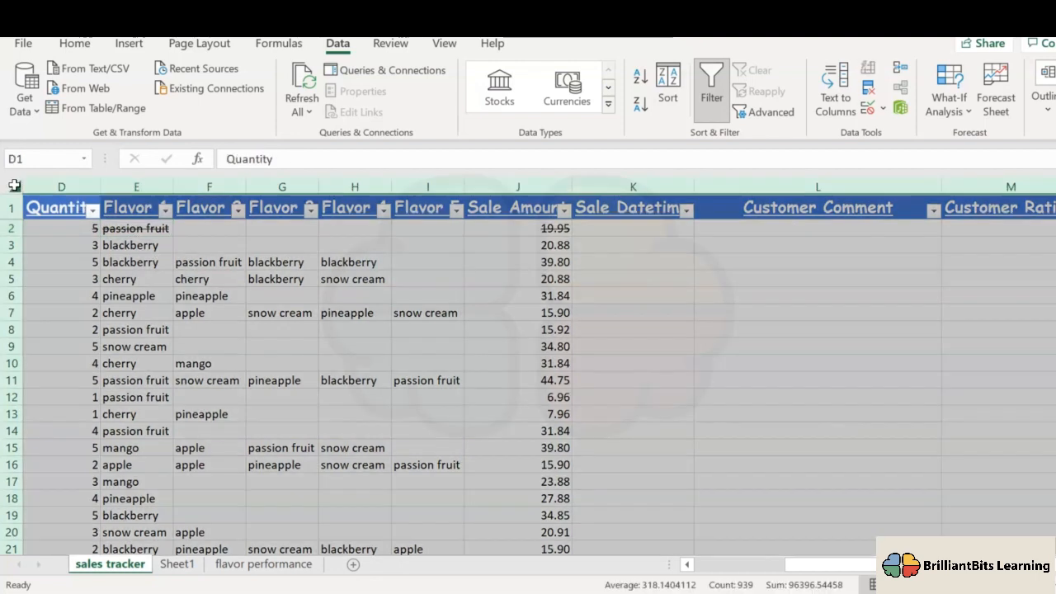
double_click(100, 180)
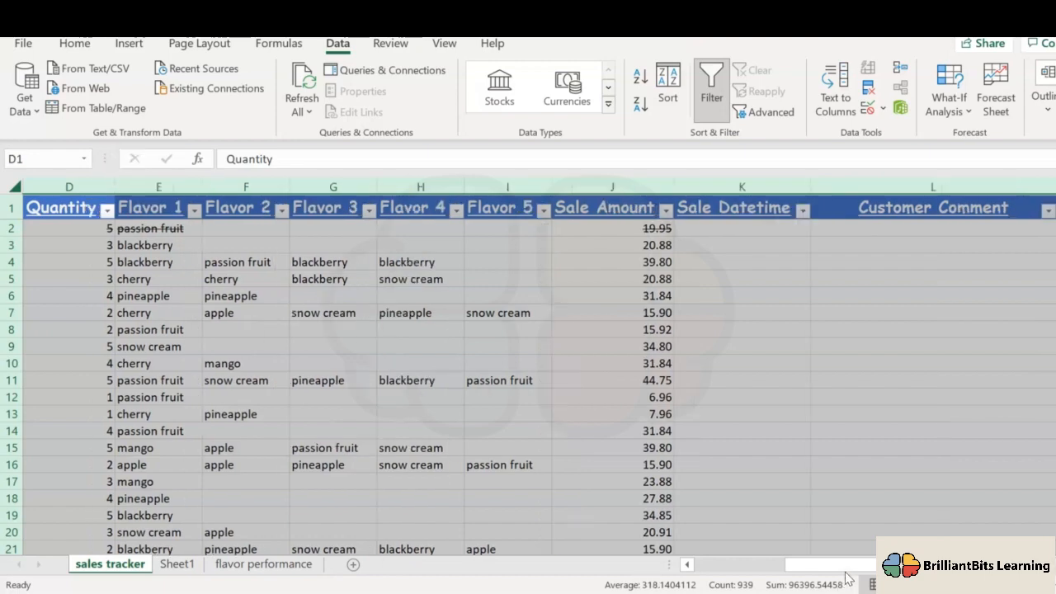
left_click_drag(846, 570, 767, 569)
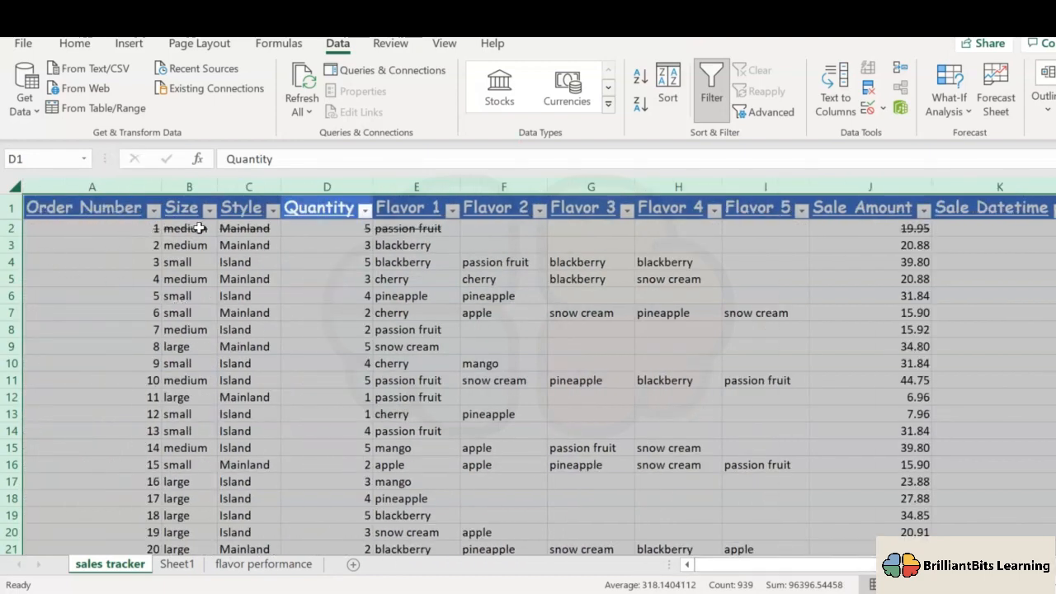
Examine the filter choices available for the Size column and close the list without applying anything
left_click(199, 228)
left_click(210, 210)
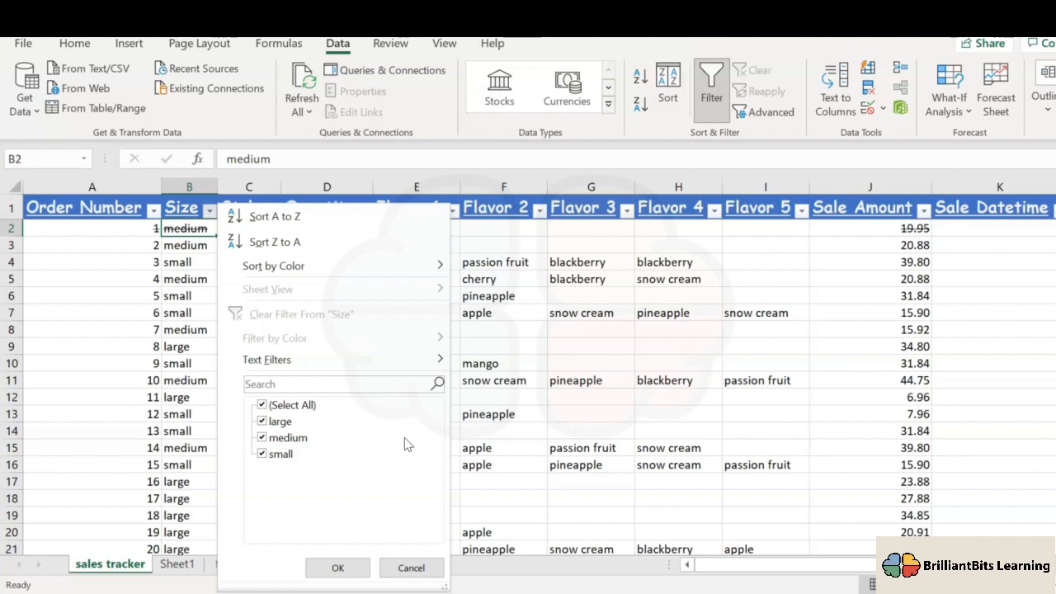
left_click(404, 570)
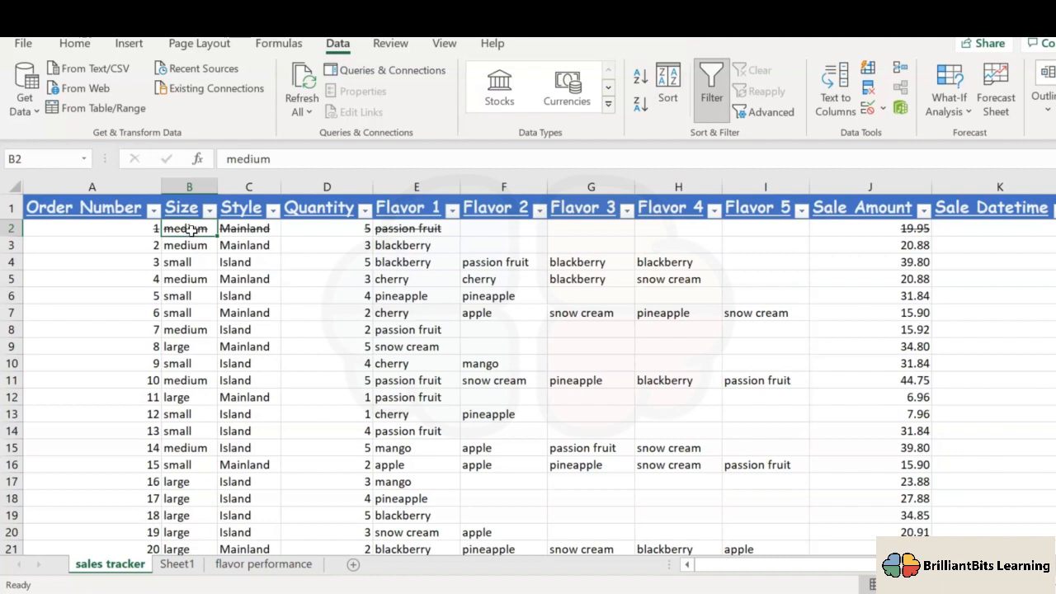
Compare the filter choices for the Size and Order Number columns down to the last value, without applying any filter
left_click(210, 209)
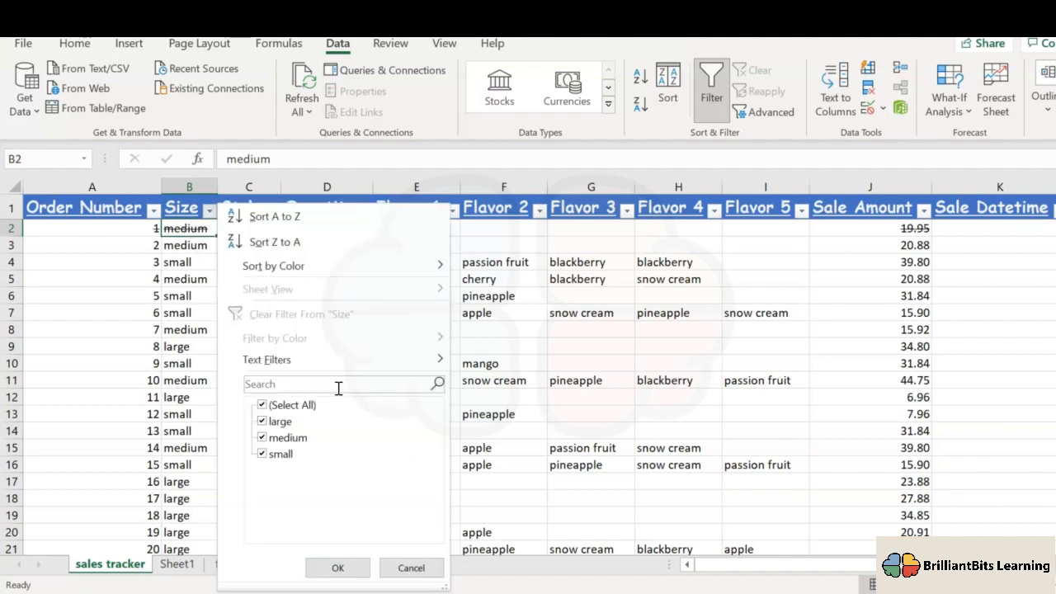
left_click(411, 566)
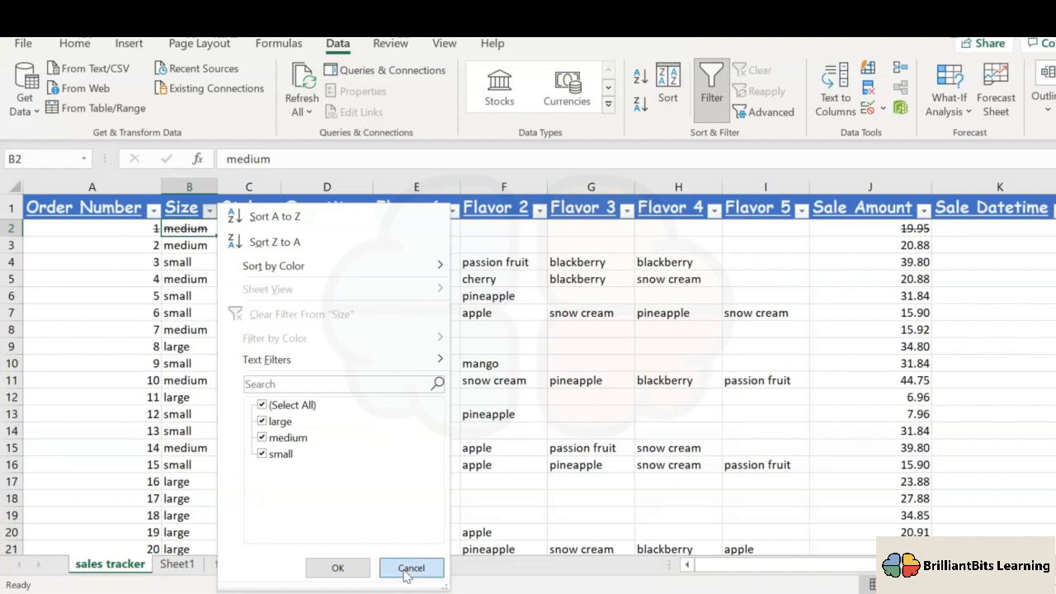
left_click(153, 211)
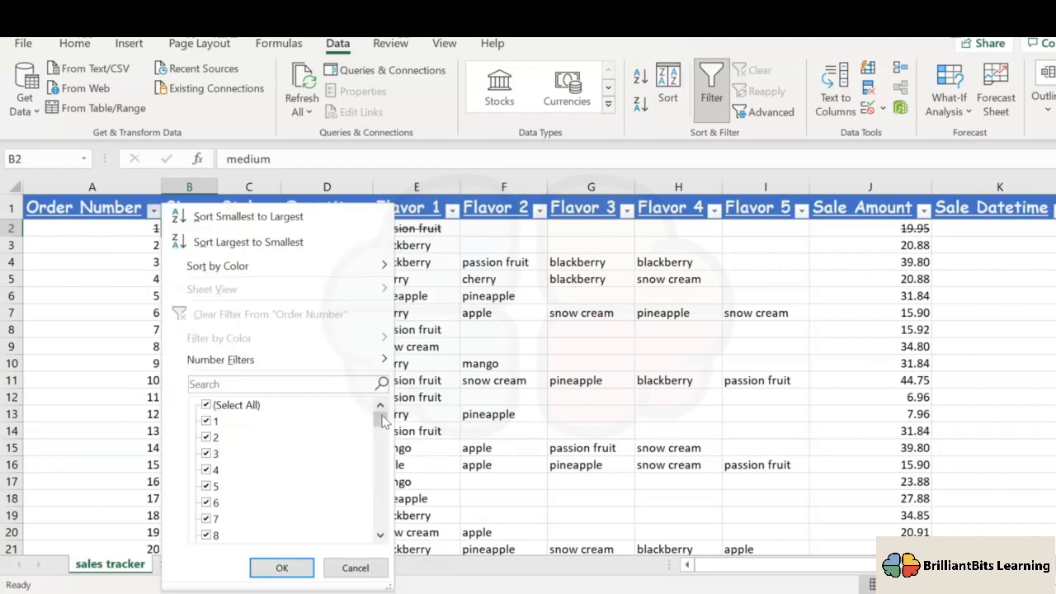
left_click_drag(381, 419, 380, 521)
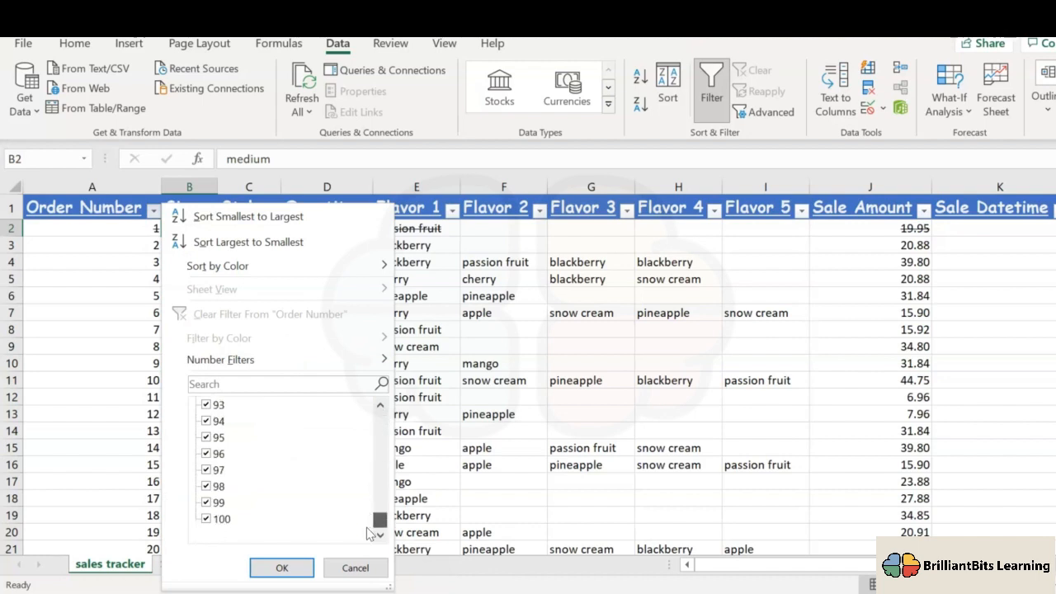
left_click(355, 568)
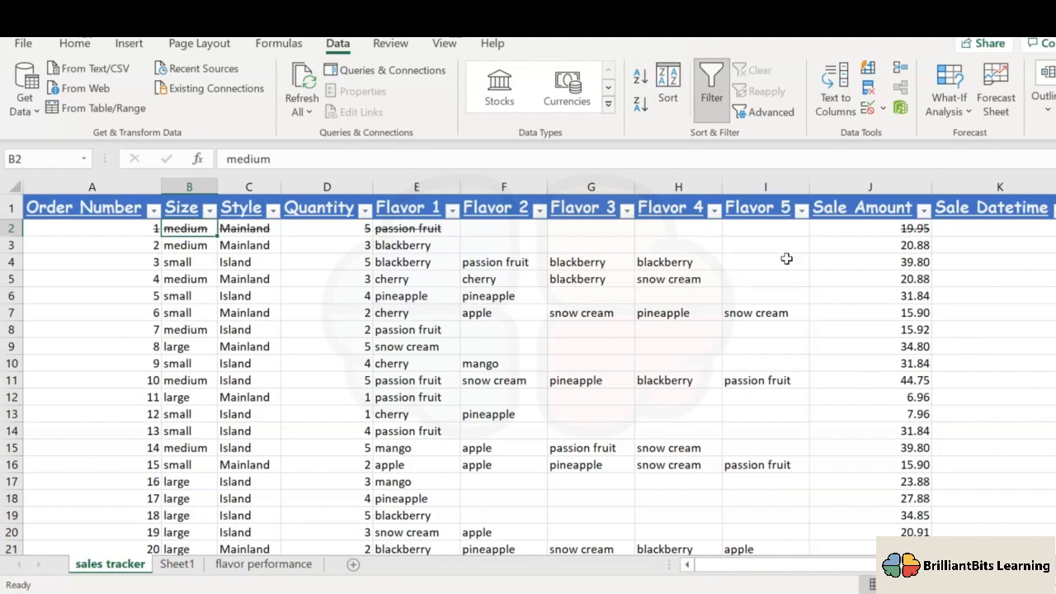
Turn off the header filters and reapply filtering to the entire sales tracker range from Order Number to Customer Rating, through row 101
left_click(715, 97)
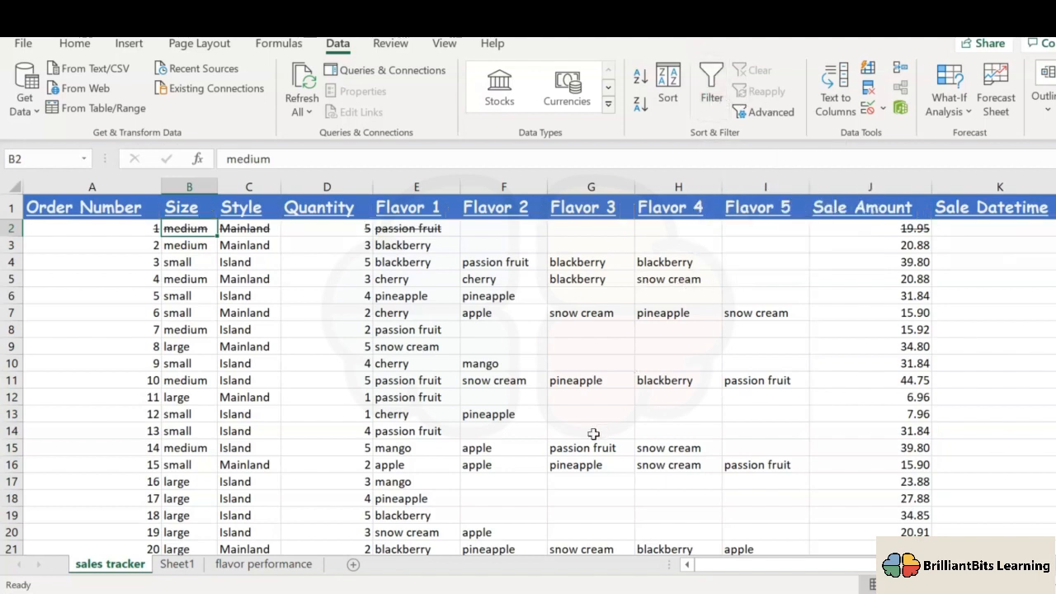
left_click(99, 206)
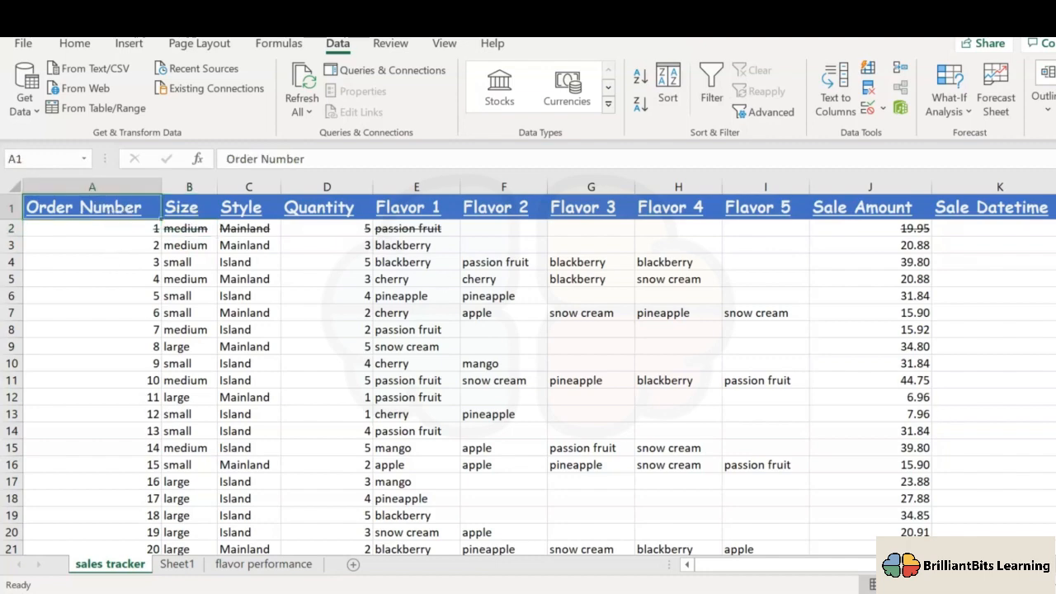
left_click_drag(1053, 213, 1050, 533)
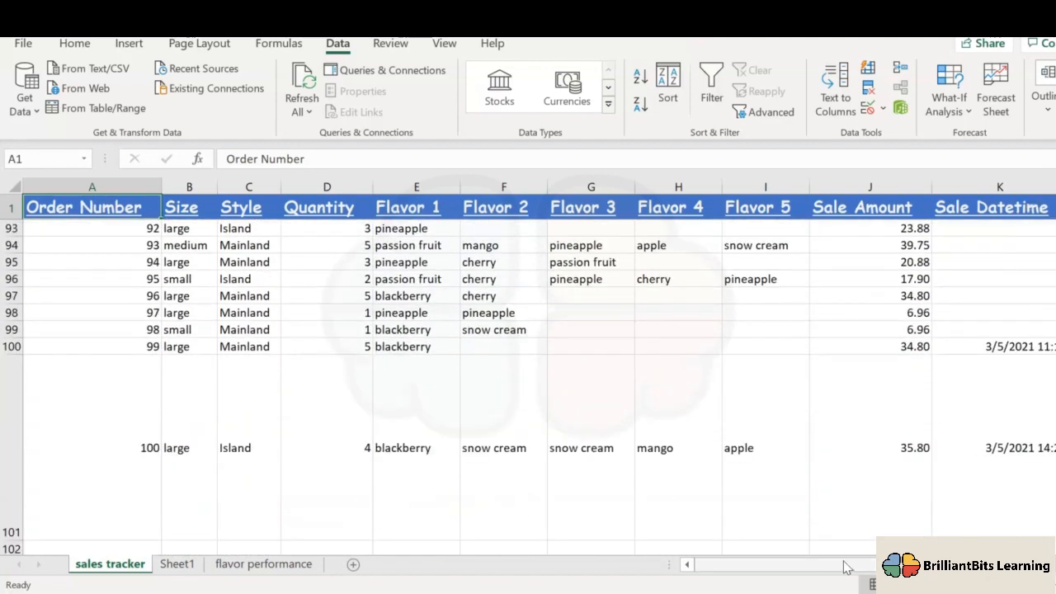
left_click_drag(837, 564, 982, 564)
scroll(540, 386, "down", 1)
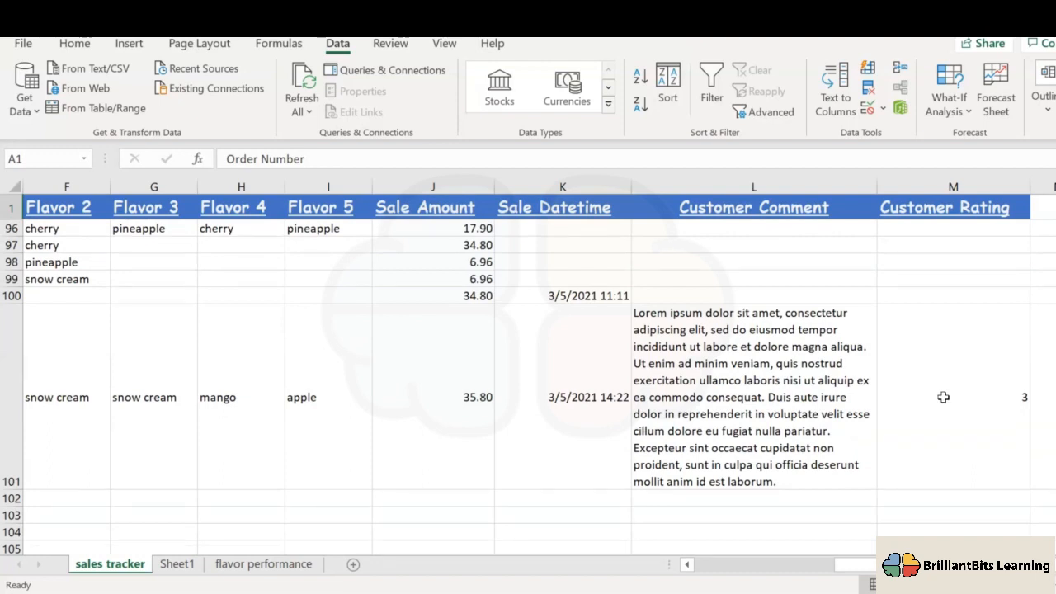
key("ctrl+a")
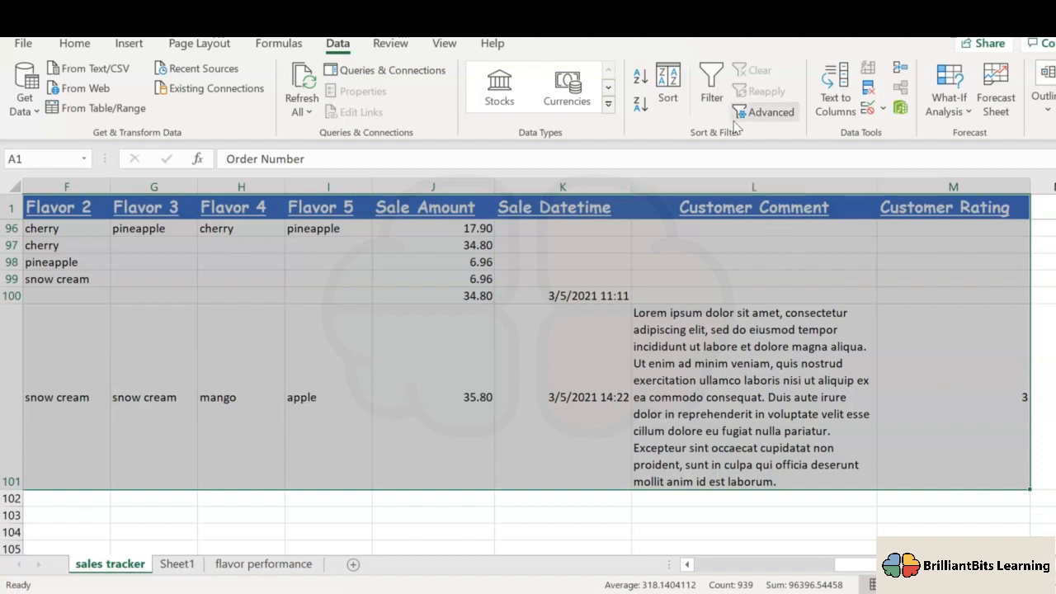
left_click(712, 91)
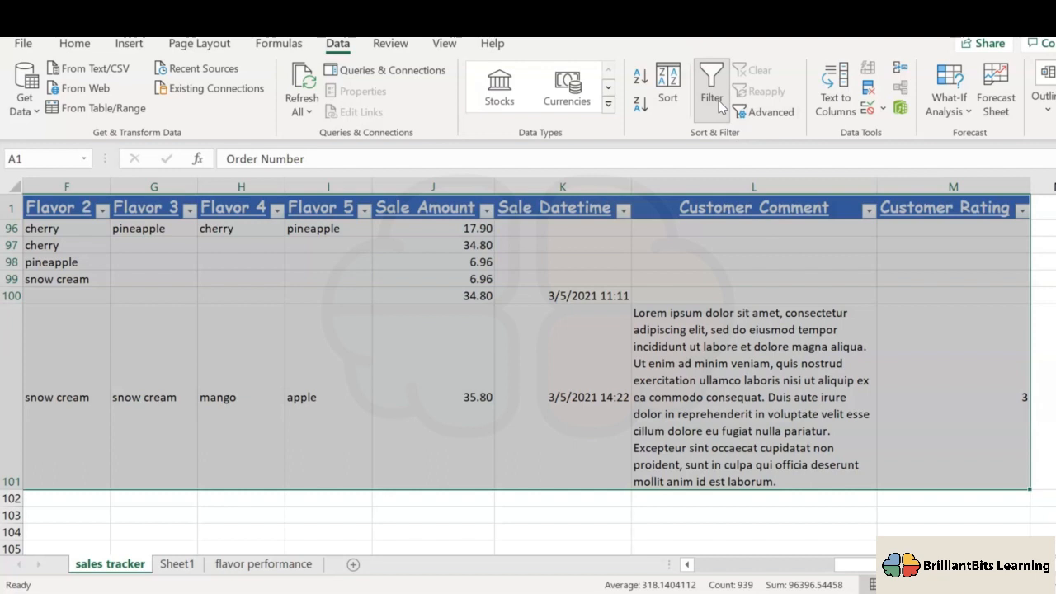